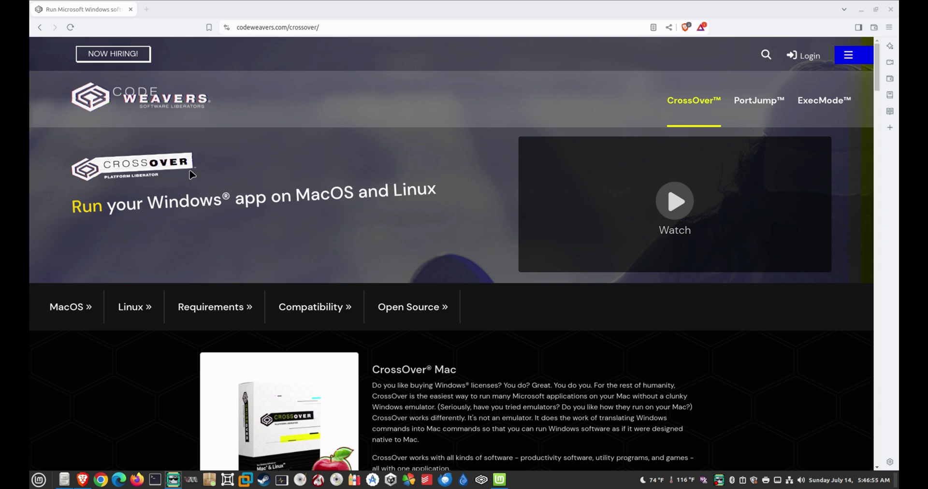
Step: Review the CrossOver Mac and CrossOver Linux sections on the CodeWeavers page, including the Linux free trial option
scroll(312, 300, down, 2)
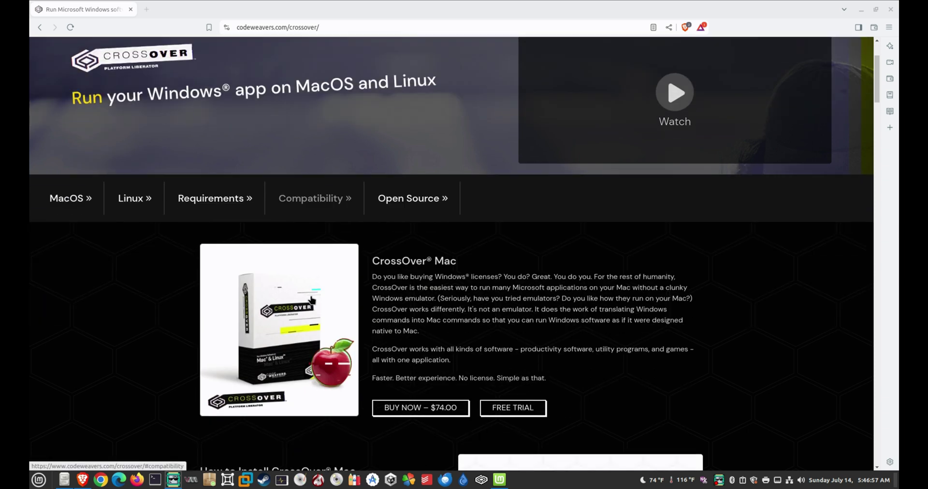
scroll(311, 301, down, 7)
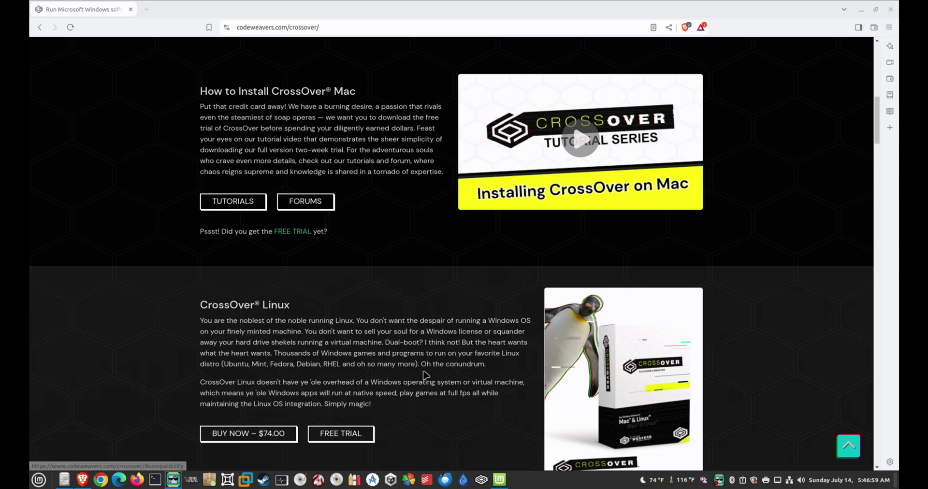
scroll(426, 375, down, 2)
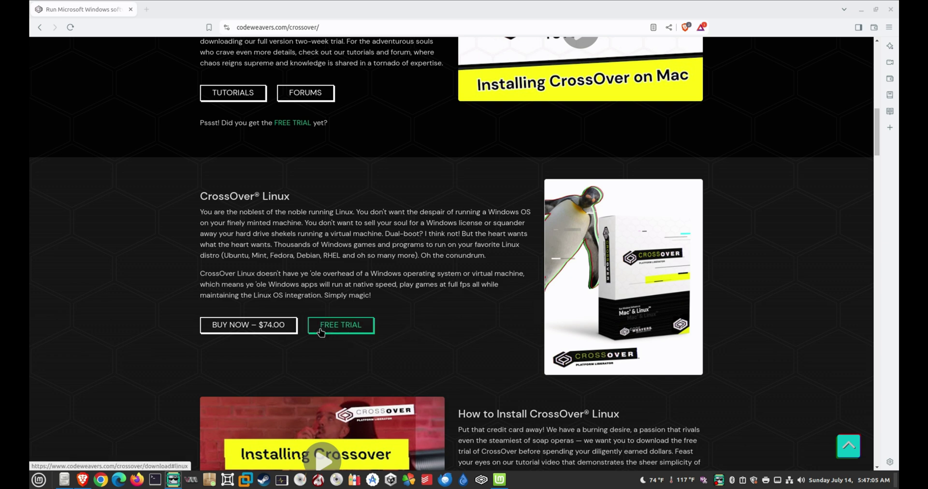
scroll(735, 196, up, 20)
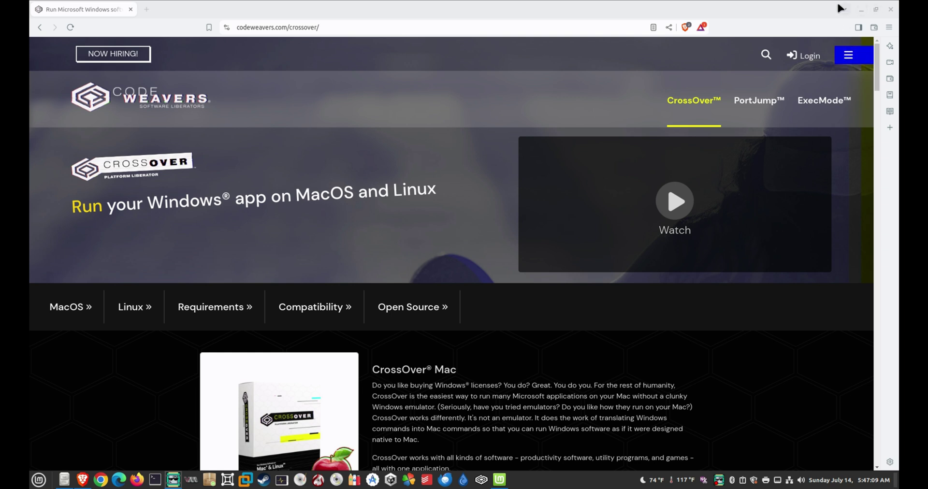
Step: Reinstall crossover_24.0.4-1.deb from the desktop with GDebi Package Installer, authenticating with the account password, and close the installer
click(861, 10)
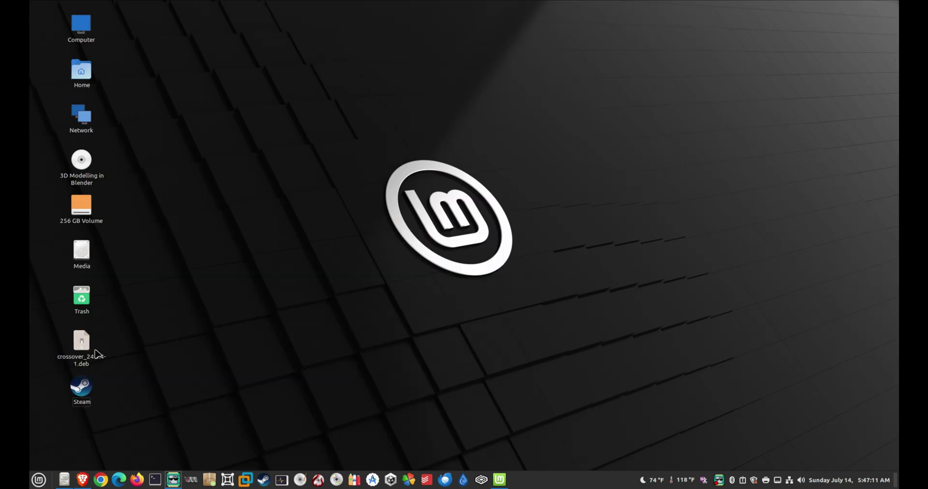
click(75, 356)
right_click(76, 357)
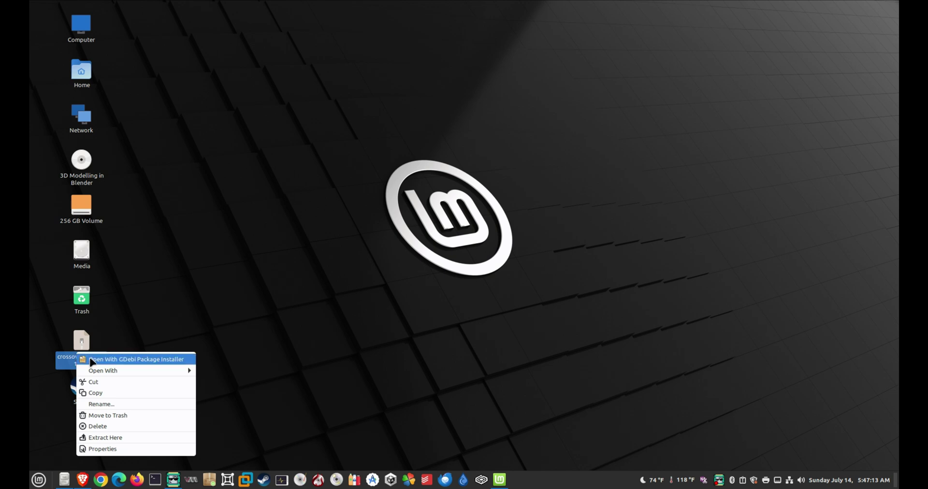
click(111, 359)
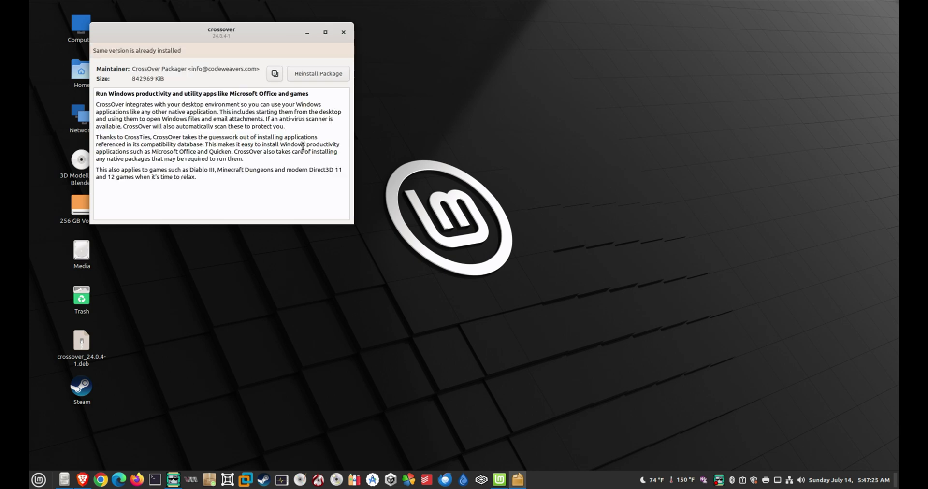
click(325, 77)
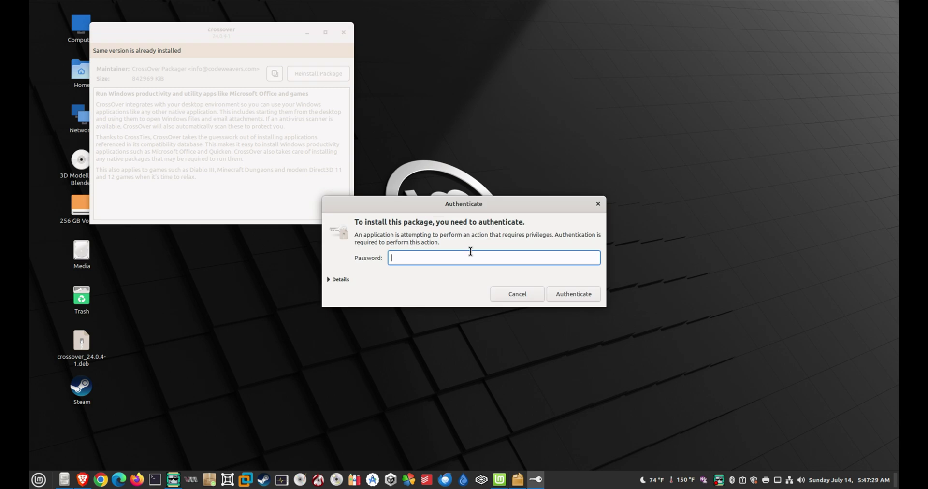
text(**********)
key(Return)
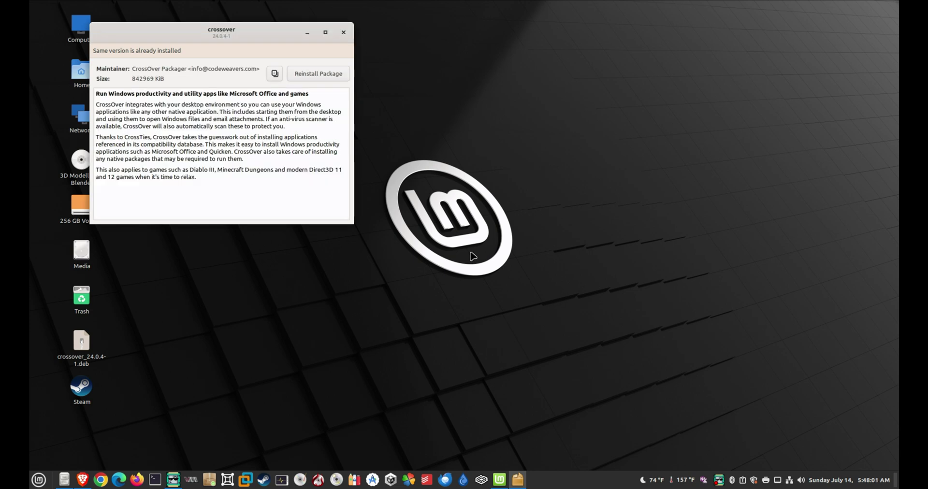
click(346, 32)
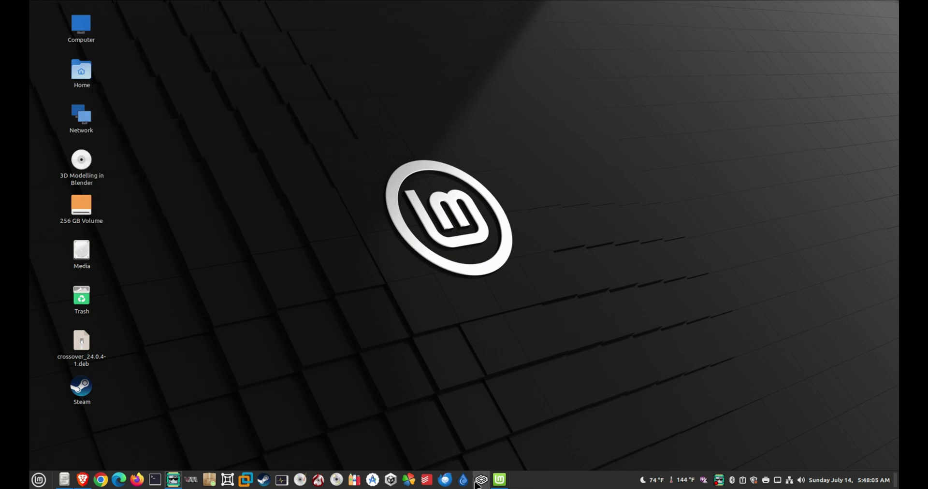
Step: Switch to CrossOver and delete the Microsoft_Office_365 bottle, cancelling the login requested for the rating
click(482, 479)
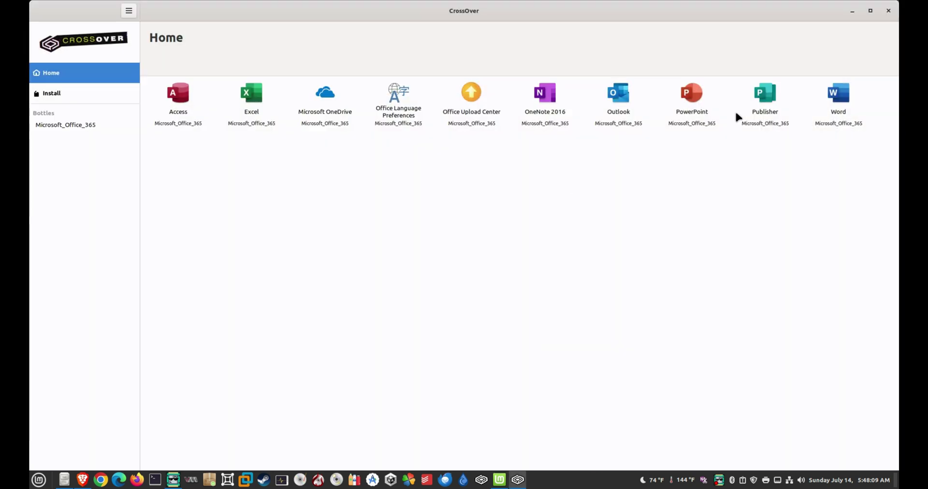
click(86, 126)
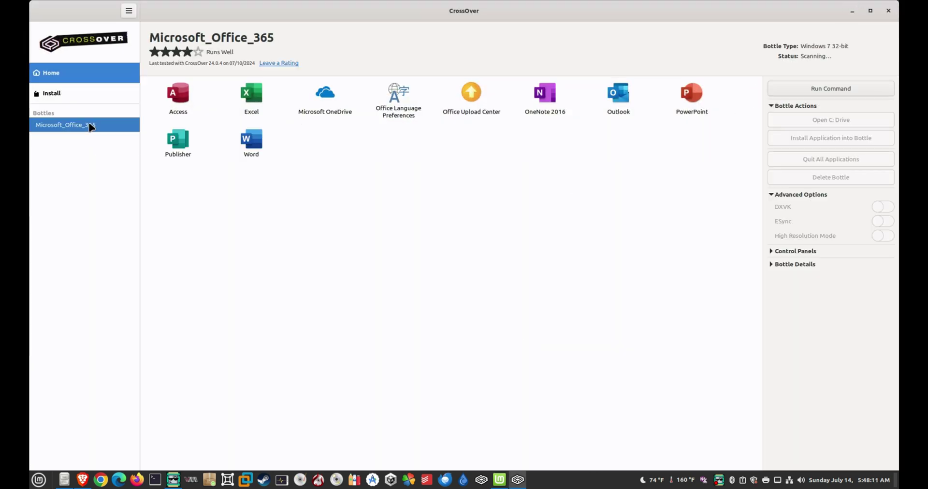
right_click(92, 127)
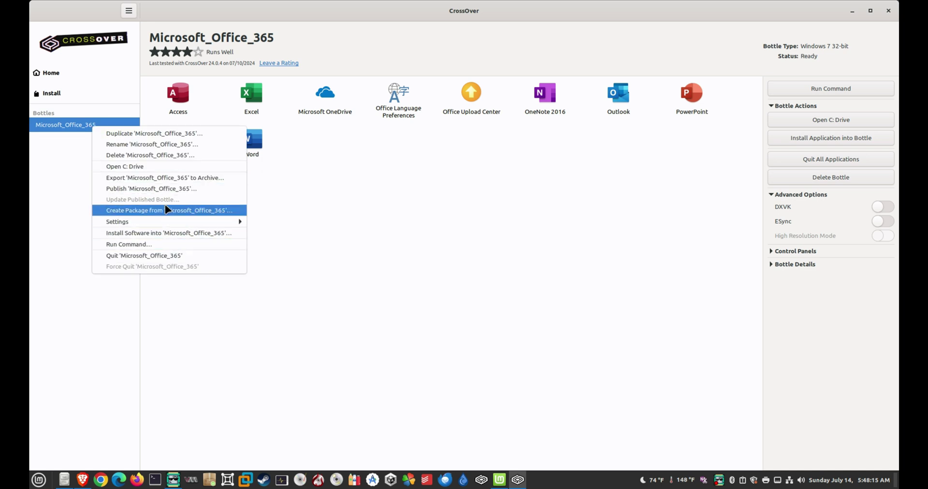
click(177, 155)
click(496, 279)
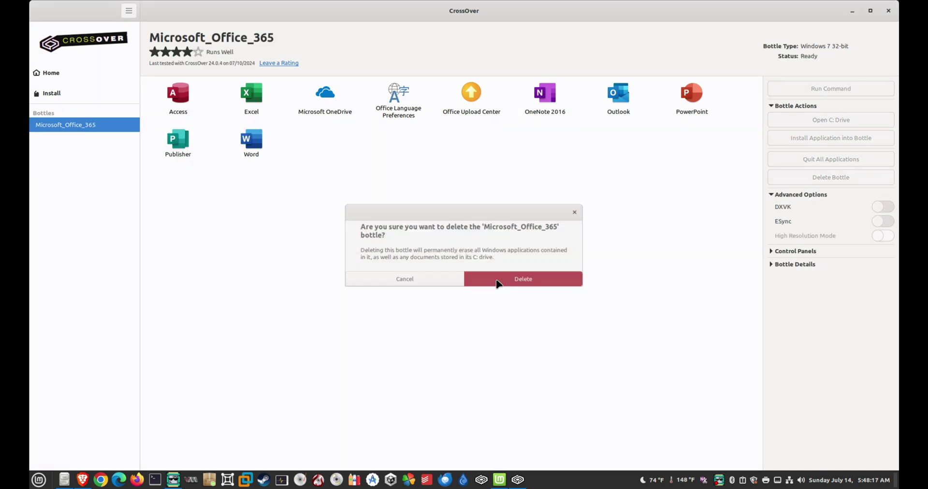
click(534, 365)
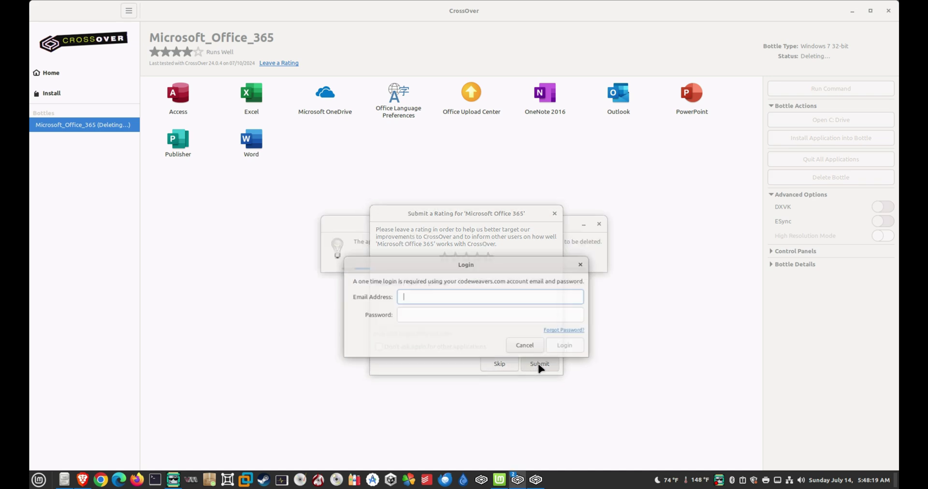
click(527, 346)
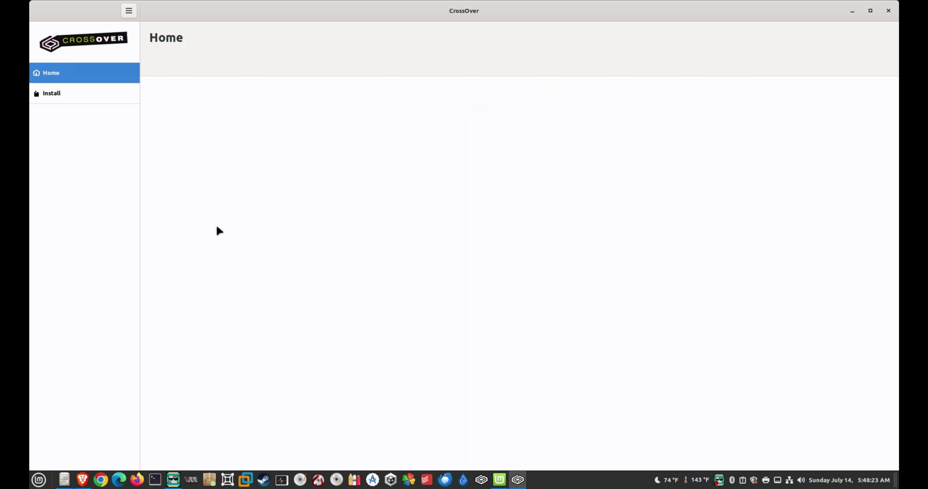
Step: View the installation details for Microsoft Office 2016, then return to the list of installable Windows applications
click(70, 96)
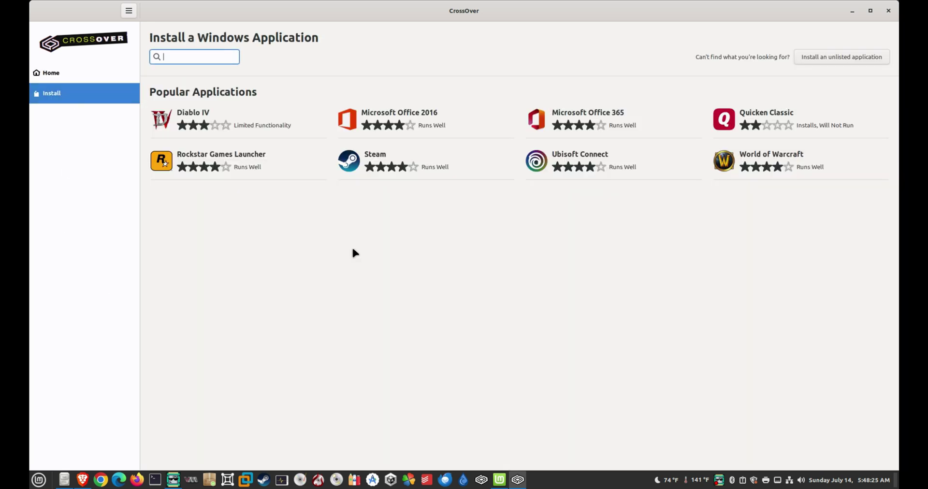
click(400, 116)
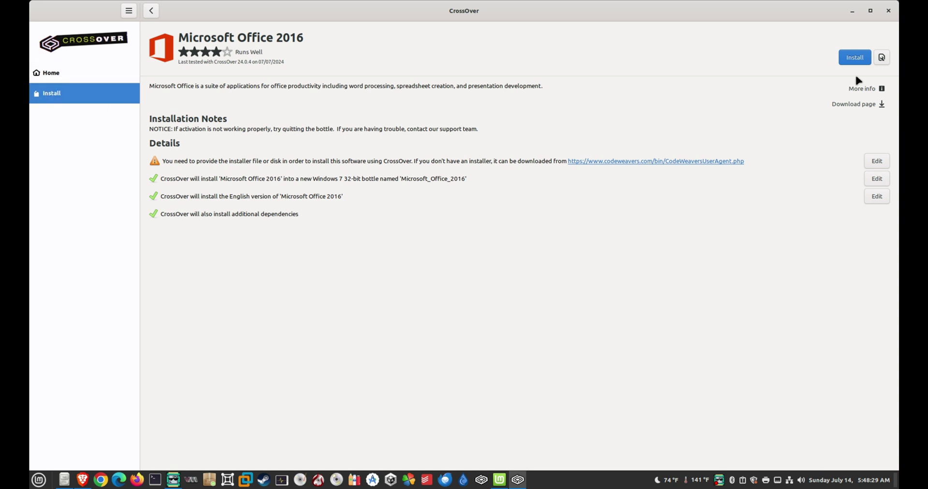
click(52, 75)
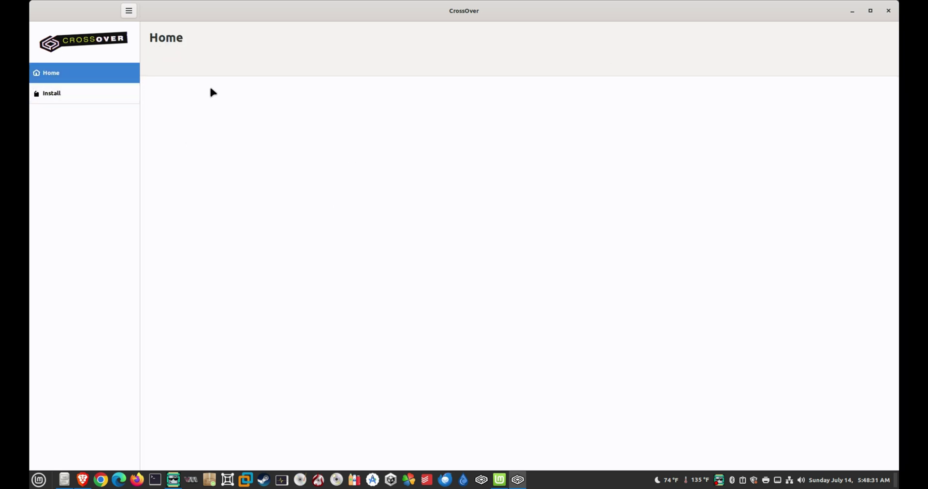
click(36, 96)
click(150, 10)
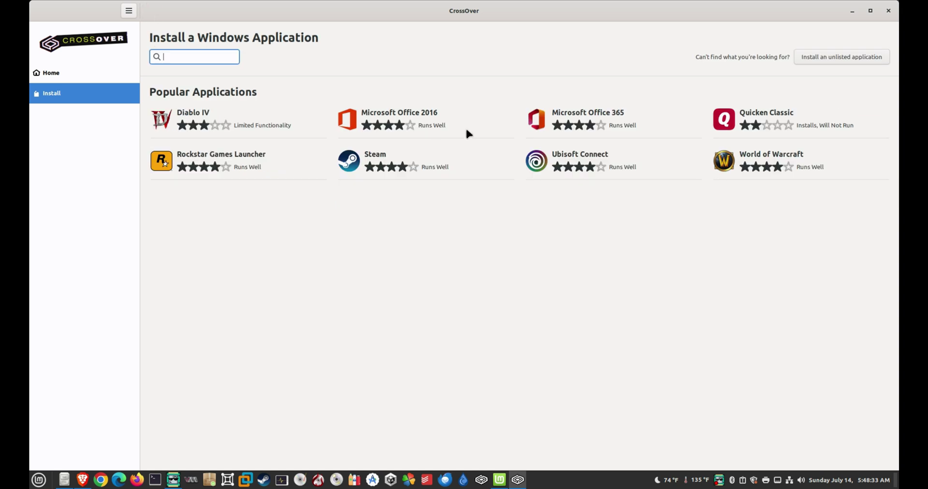
Step: Start installing Microsoft Office 365 with OfficeSetup.exe from the Downloads folder as the installer file
click(596, 126)
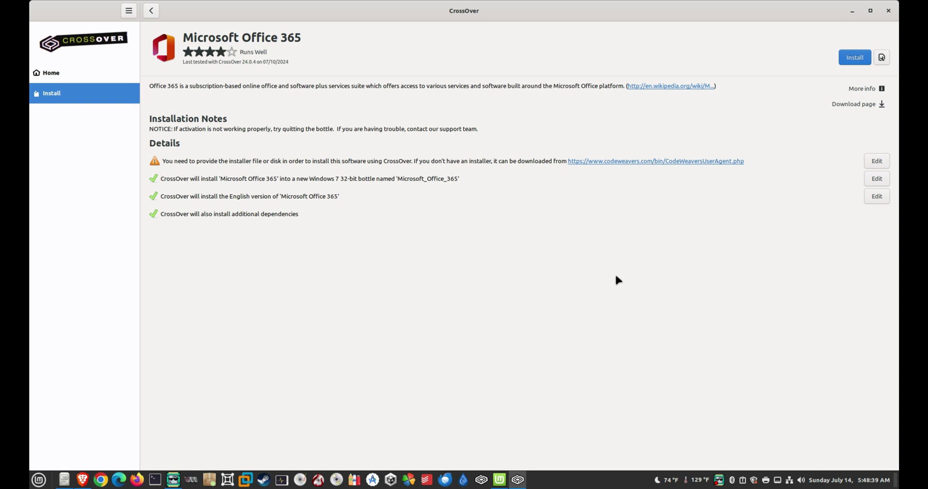
click(851, 59)
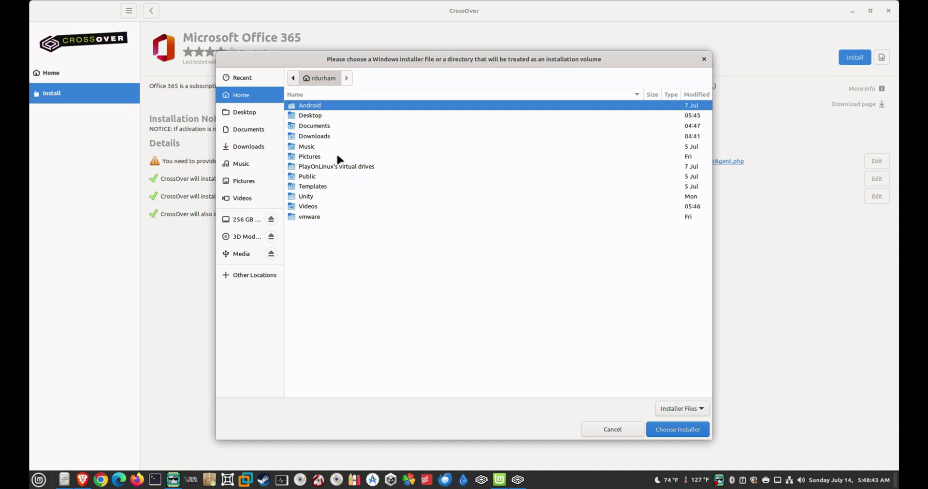
double_click(333, 127)
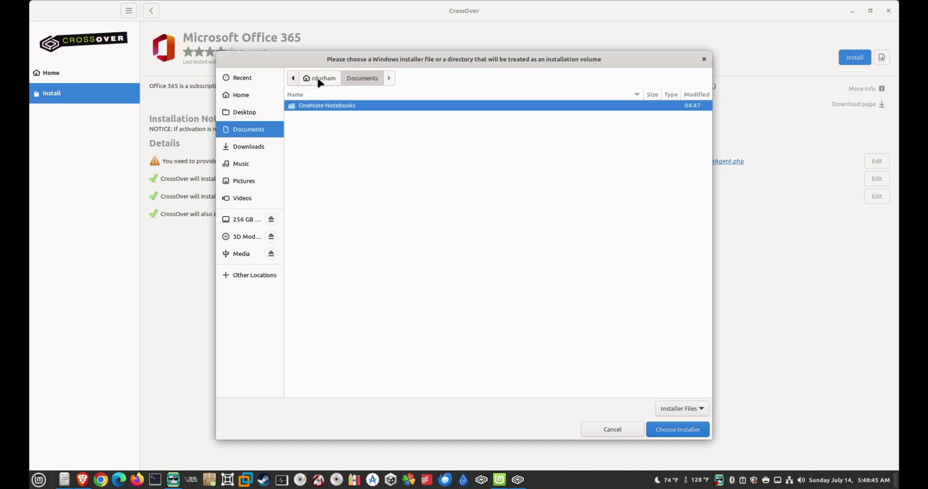
click(319, 83)
click(323, 136)
double_click(341, 138)
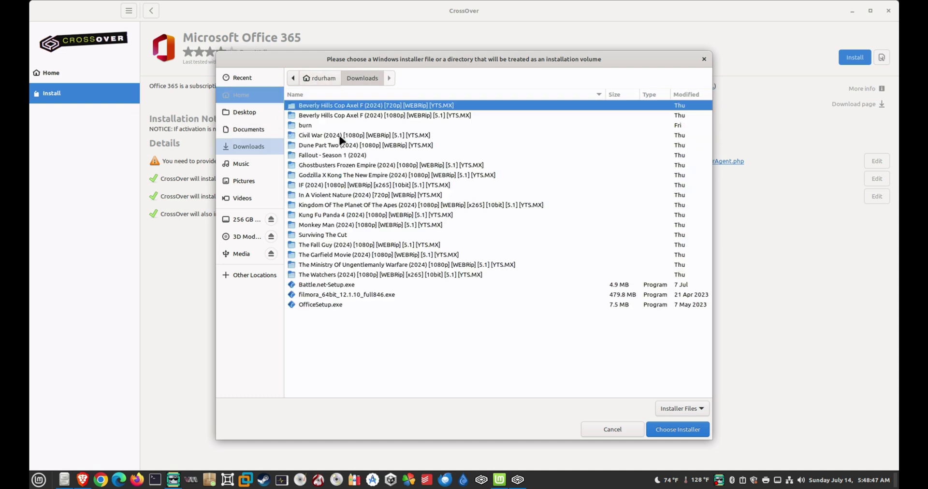
click(339, 305)
click(687, 429)
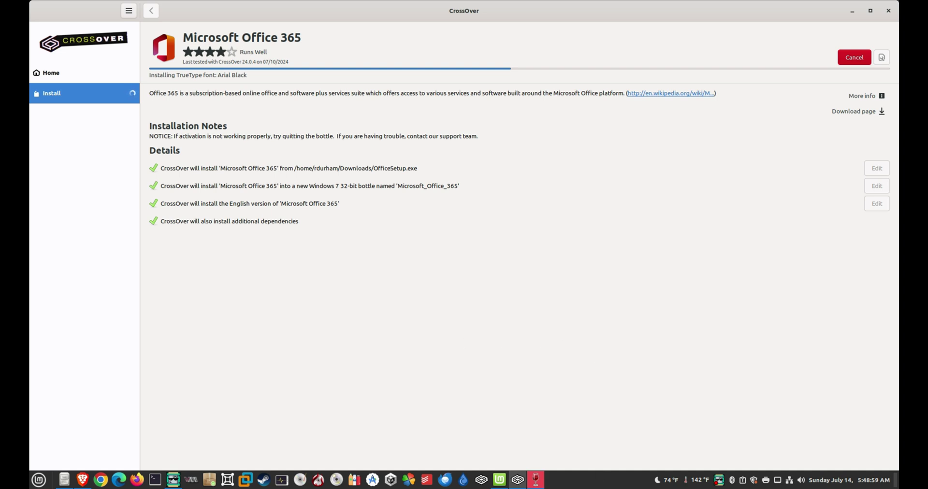
Step: Continue with the CrossOver trial and accept the Arial Black font license agreement
mouse_move(539, 486)
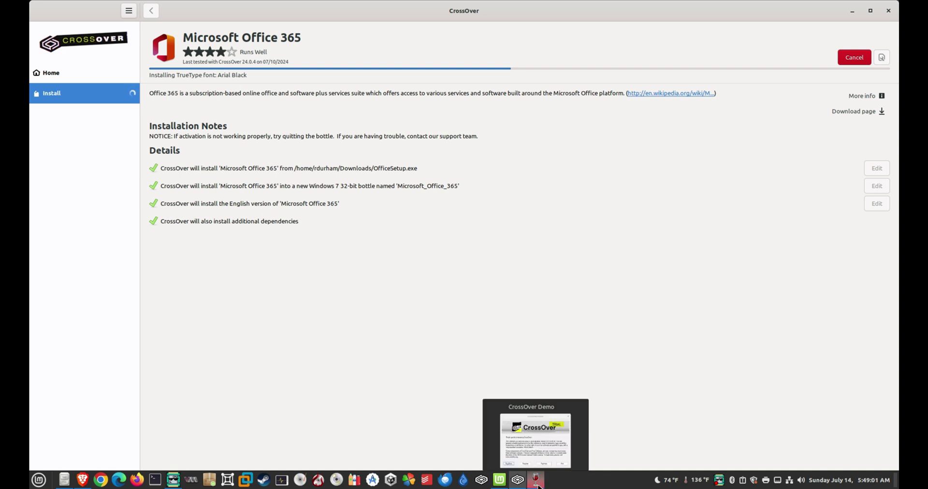
click(539, 486)
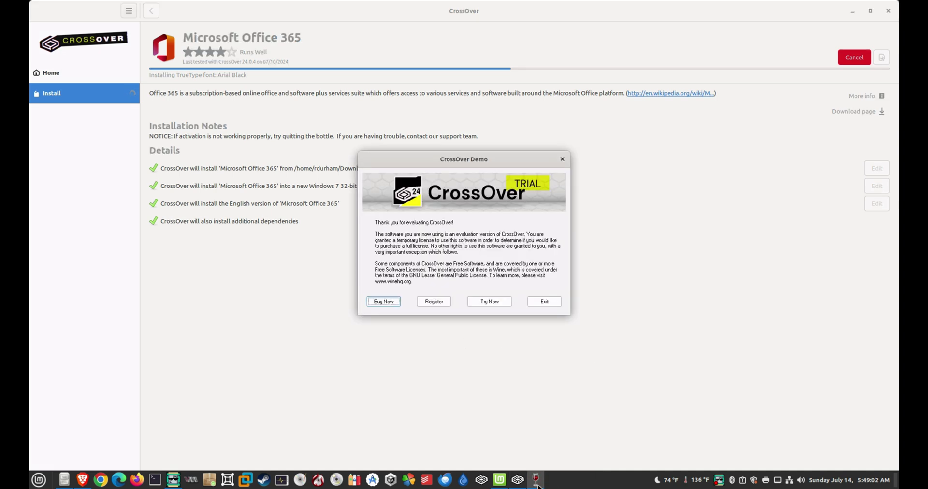
click(489, 301)
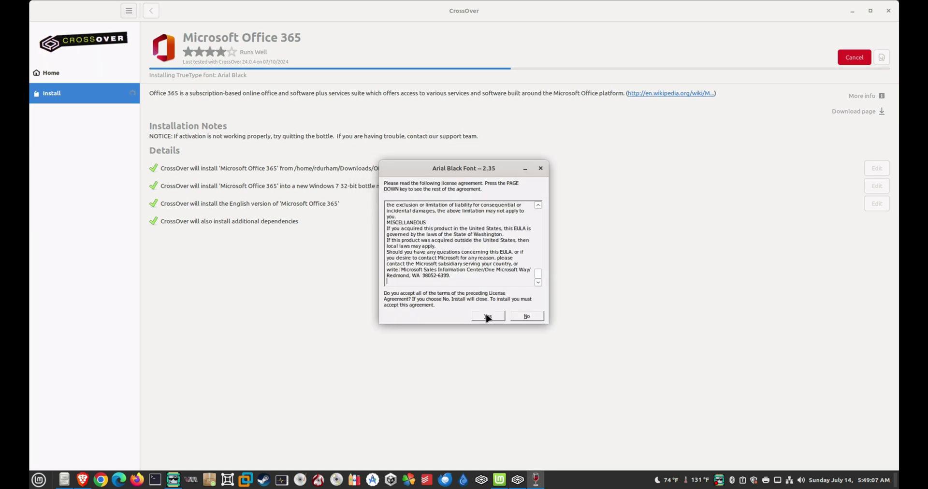
click(486, 316)
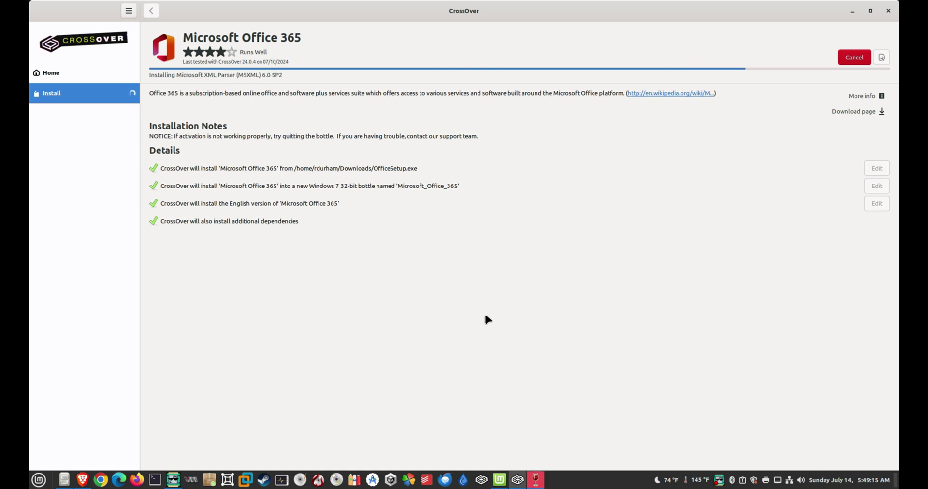
Step: Bring up the Extracting Files window of the MSXML 6.0 SP2 installer and choose to keep waiting for it
click(535, 479)
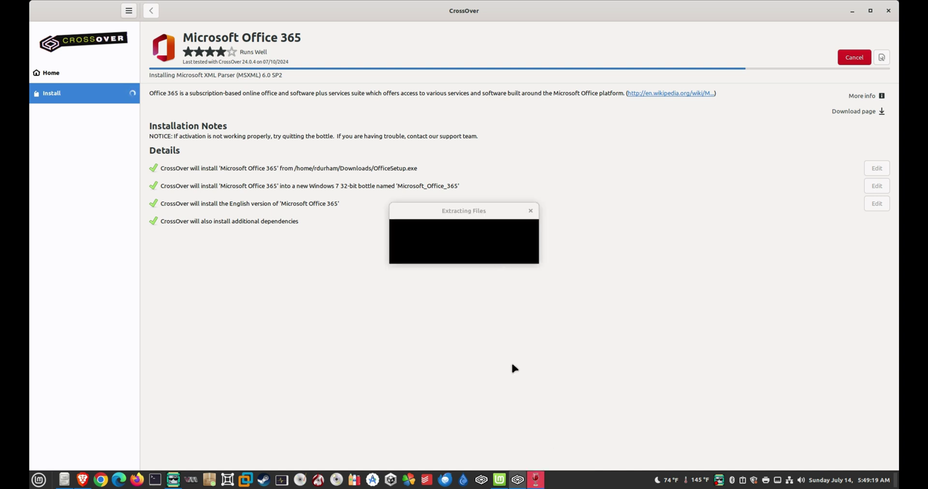
mouse_move(537, 483)
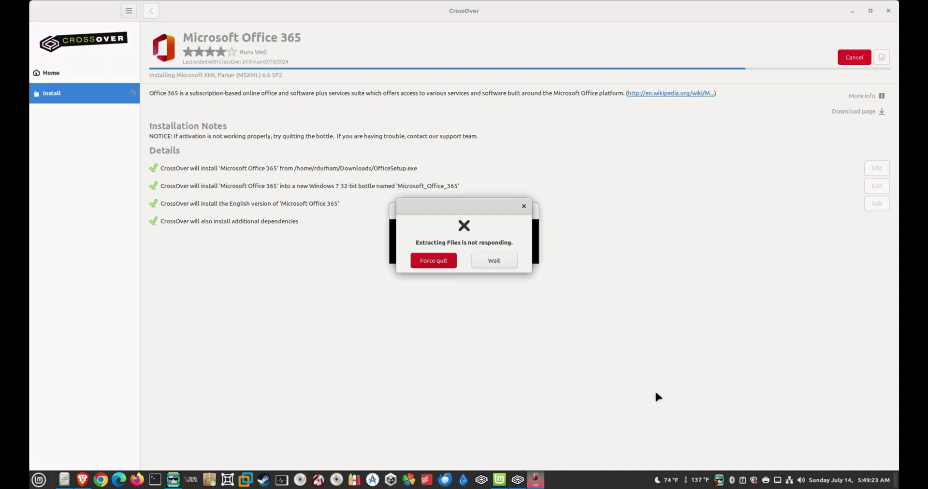
click(497, 261)
drag(472, 213, 431, 180)
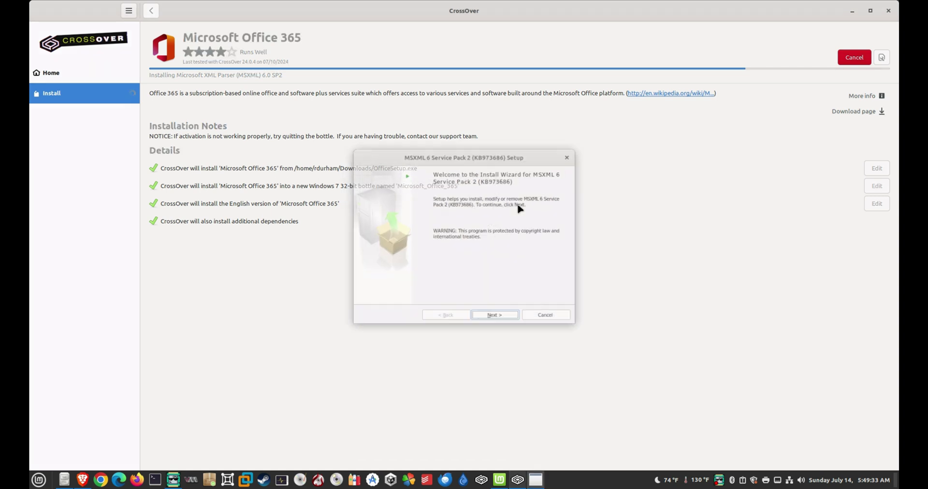
Step: Proceed through the MSXML 6 Service Pack 2 setup to its installation, accepting the license terms and entering "na" as the registration name
click(502, 317)
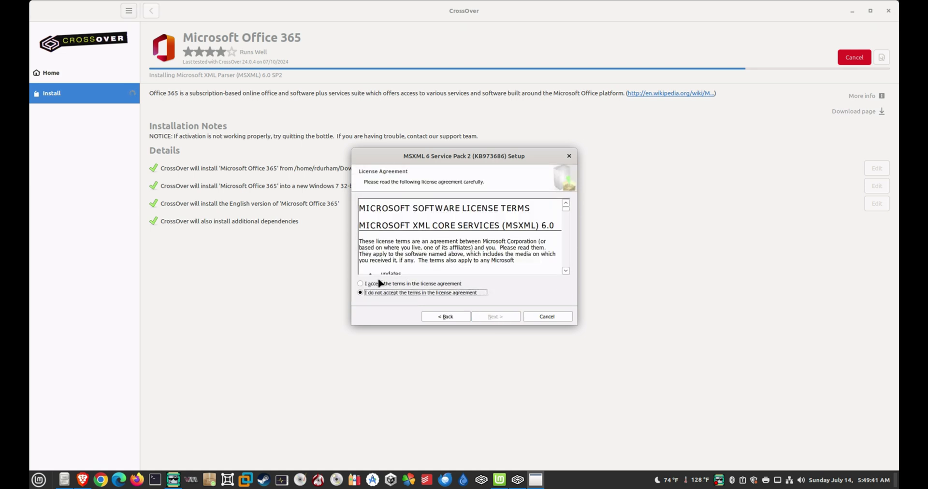
click(378, 283)
click(501, 317)
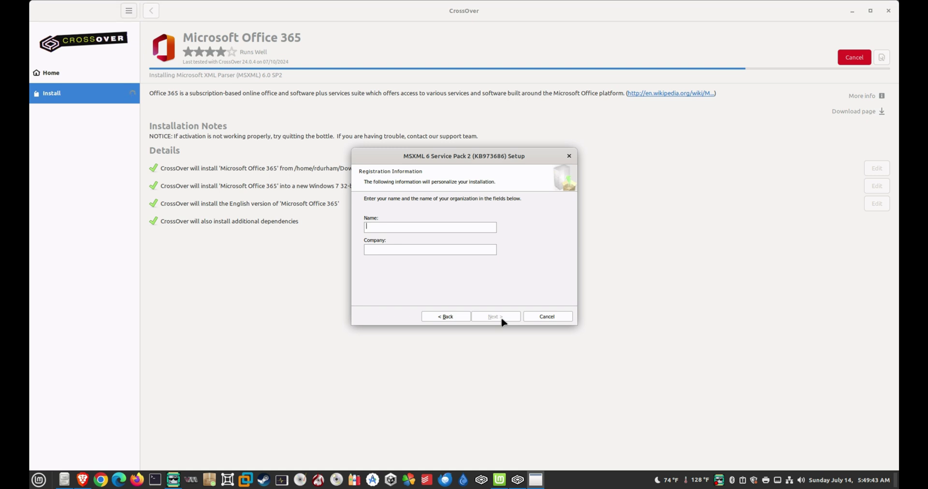
text(na)
click(502, 318)
click(502, 320)
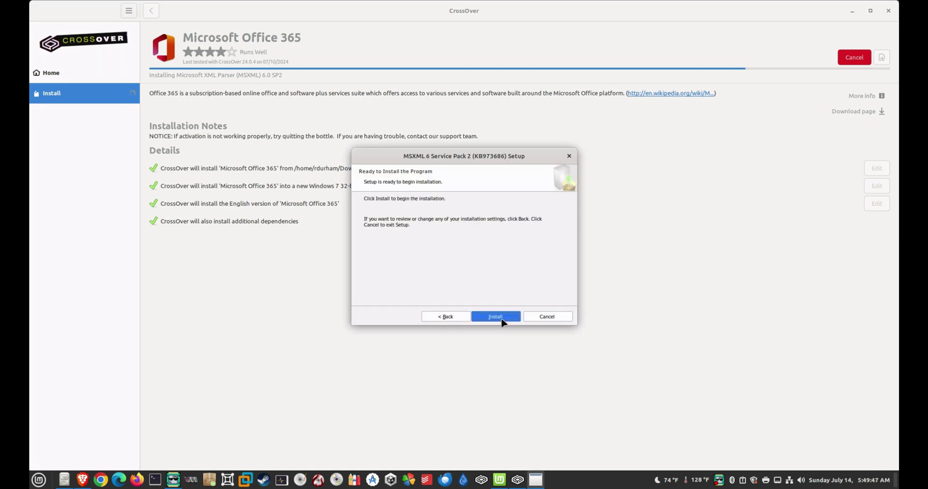
Step: Start the MSXML 6 Service Pack 2 installation, skip the free mobile apps link and close the finished Office installer
click(501, 317)
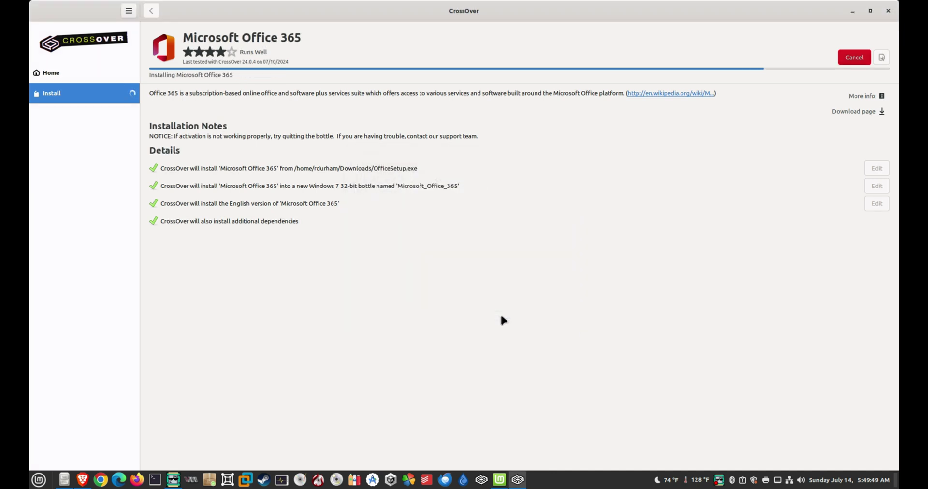
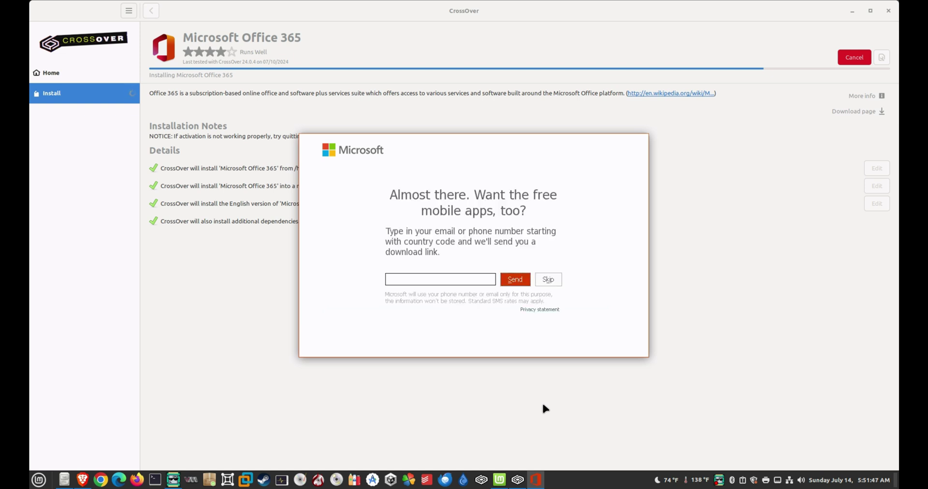
click(549, 282)
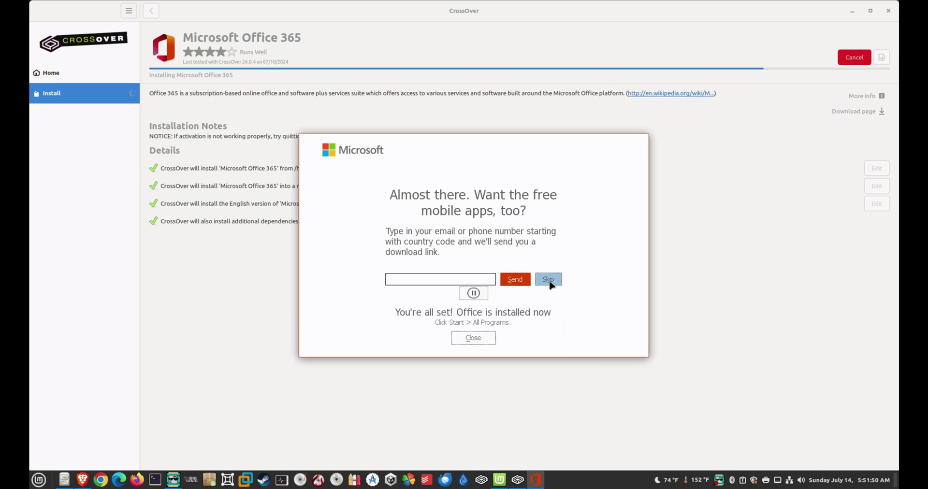
click(479, 338)
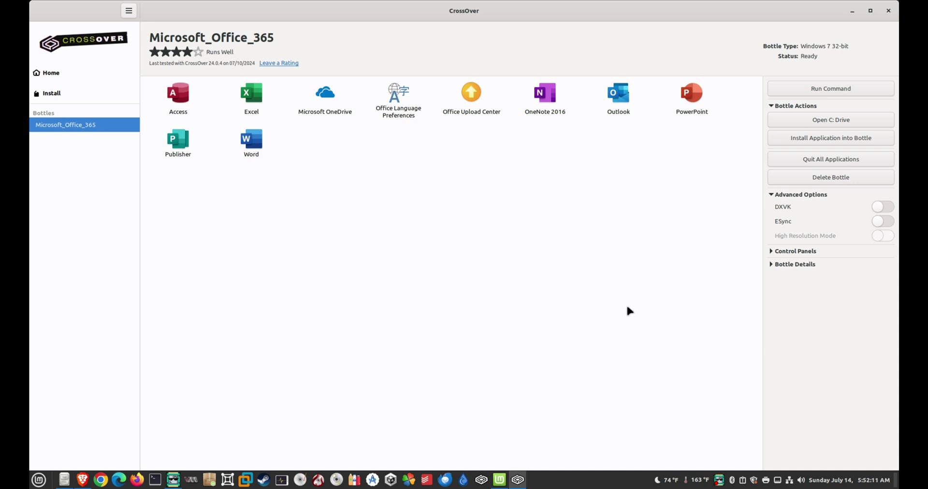
Step: Launch Word from the Microsoft_Office_365 bottle, dismiss the Office sign-in prompt and accept the license agreement
double_click(258, 140)
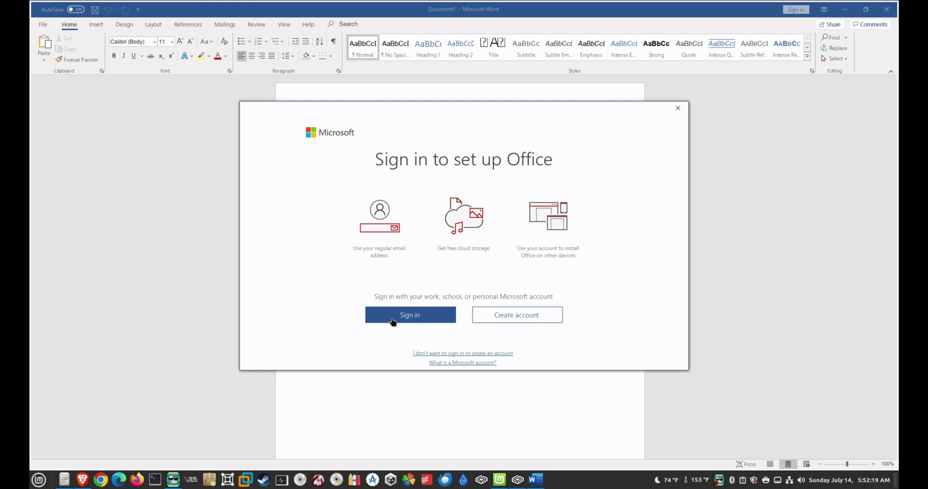
click(672, 109)
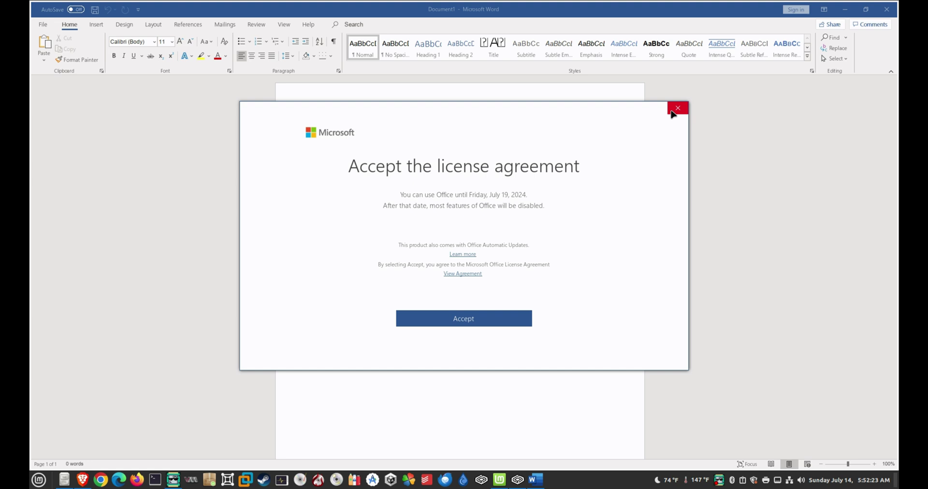
click(478, 314)
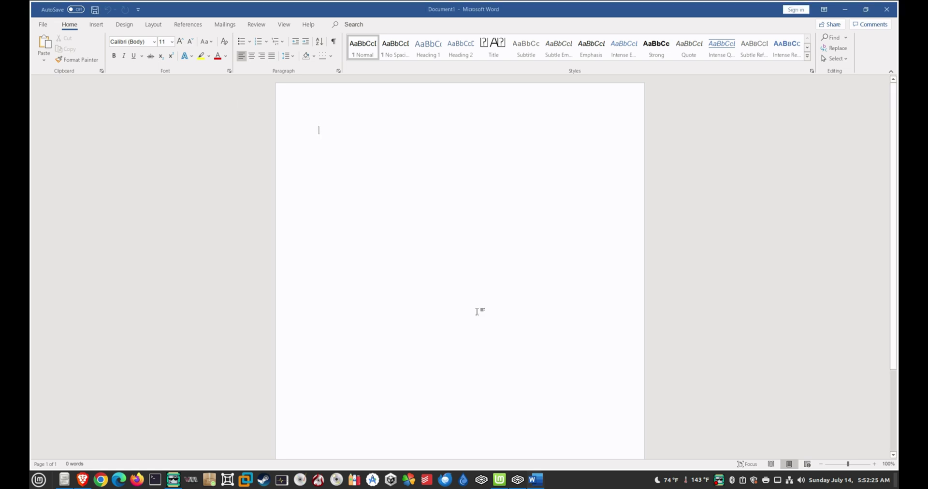
Step: Choose not to send optional data about Office to Microsoft and finish the privacy prompts
click(628, 343)
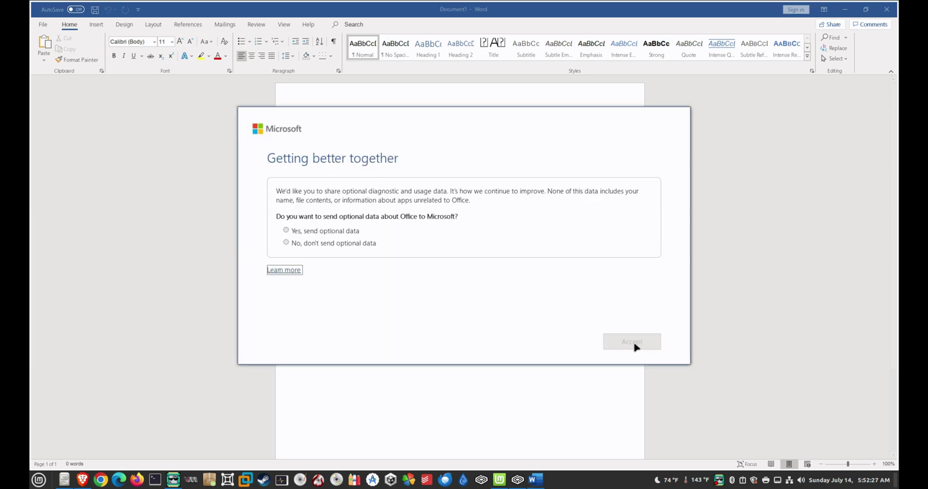
click(315, 244)
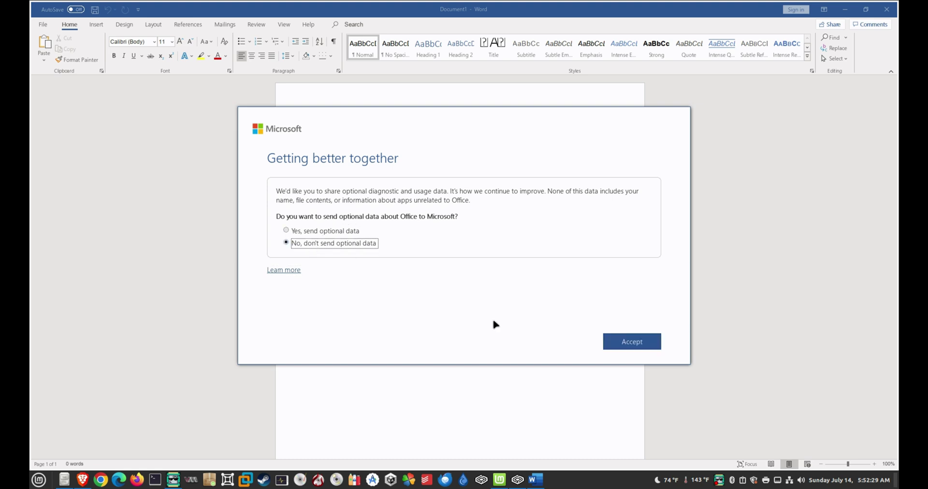
click(633, 343)
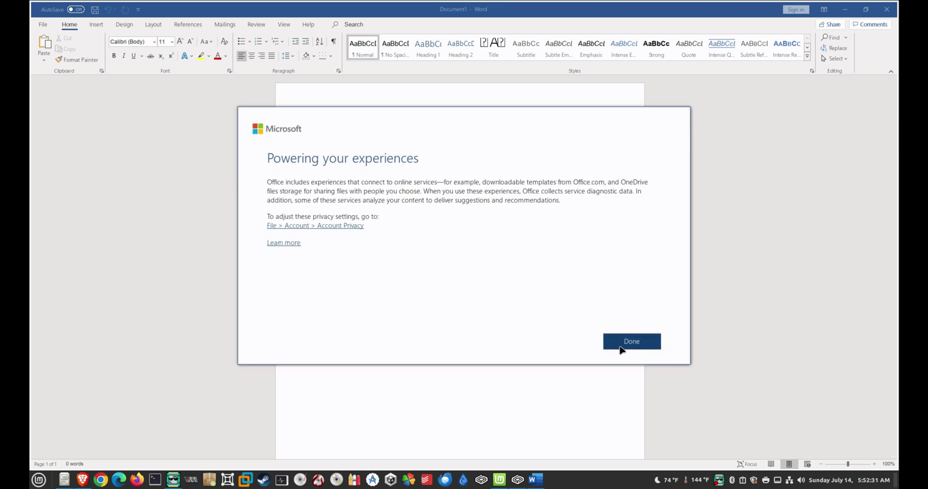
click(621, 347)
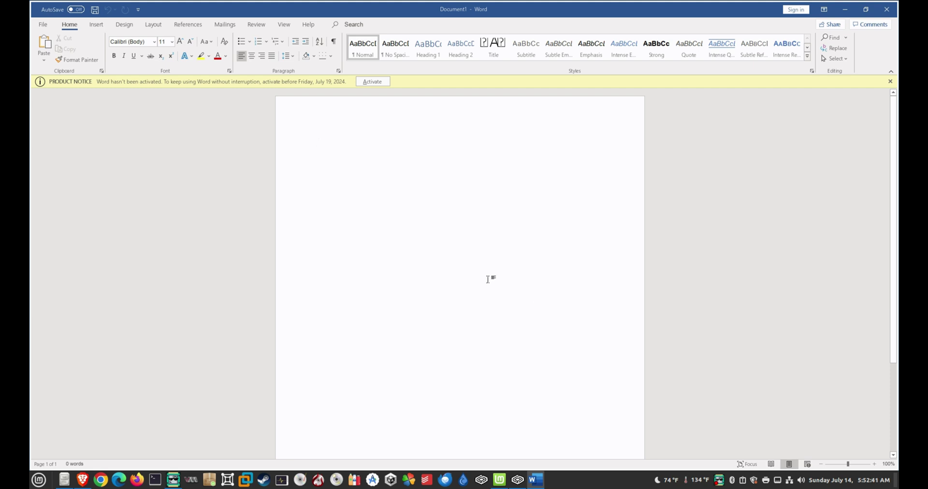
Step: Enter "Testing" and three lines of filler text below it in the blank document, and close Word
text(te)
key(BackSpace)
key(BackSpace)
text(testing)
key(Return)
key(Return)
text(fkllelfd)
key(Return)
text(df ldldf)
key(Return)
text(s)
key(Return)
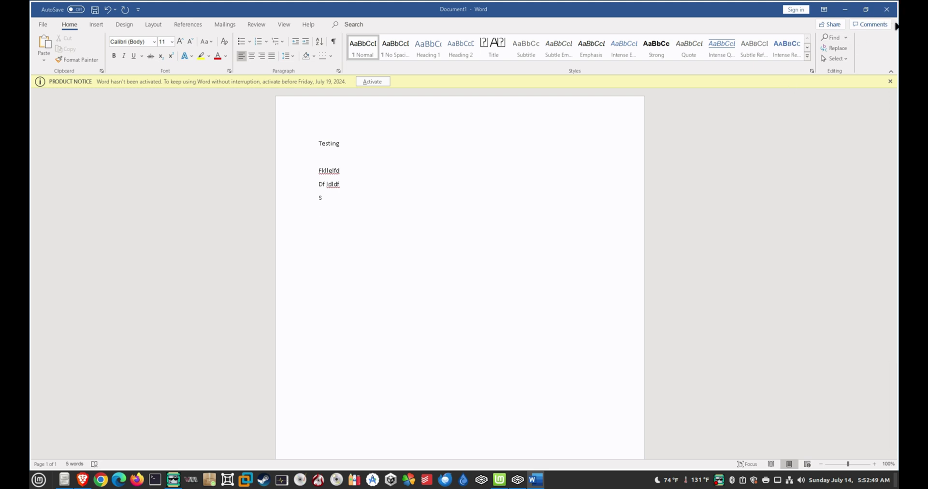
click(887, 8)
click(454, 259)
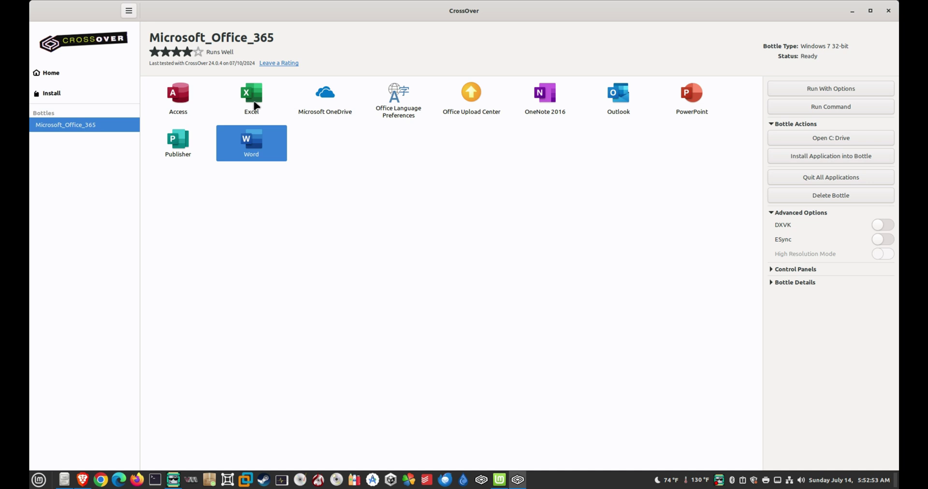
Step: Launch Excel from the Microsoft_Office_365 bottle, dismiss its sign-in prompt and close it
click(255, 104)
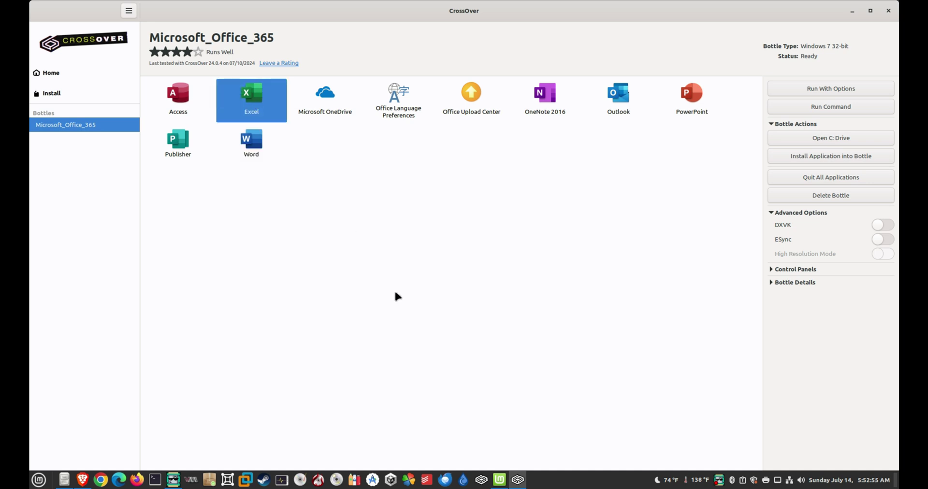
double_click(259, 101)
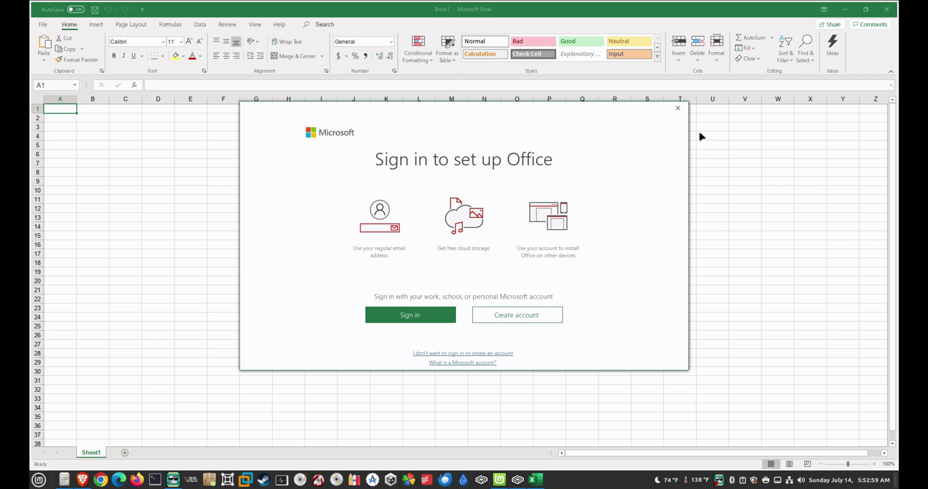
click(678, 108)
click(887, 9)
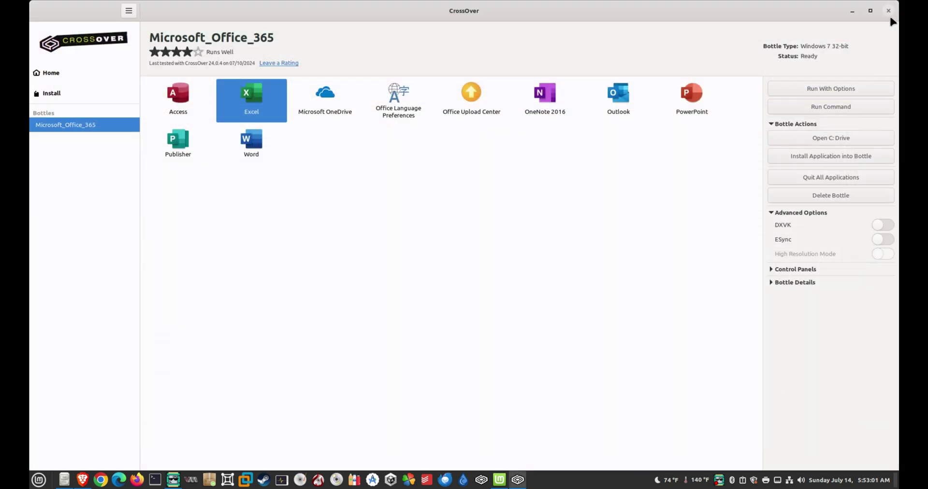
Step: Launch Outlook from the Microsoft_Office_365 bottle as a test, and close it along with CrossOver
click(621, 99)
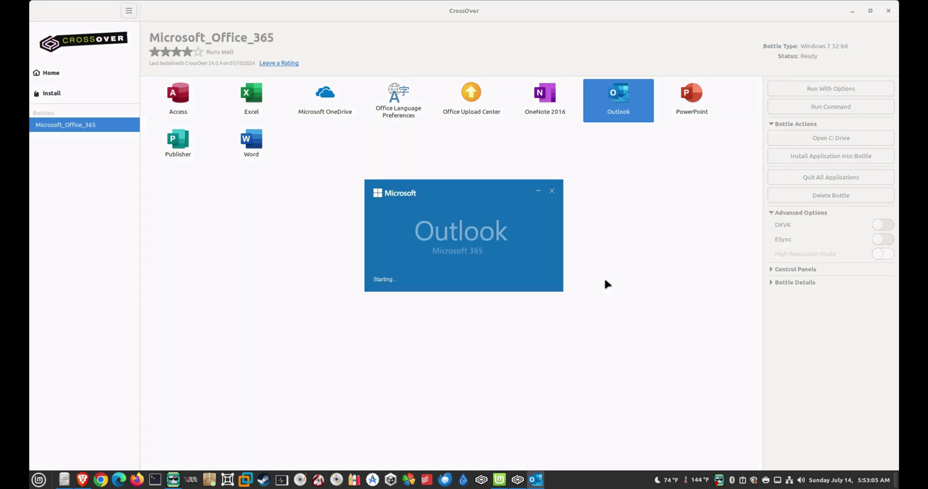
click(559, 122)
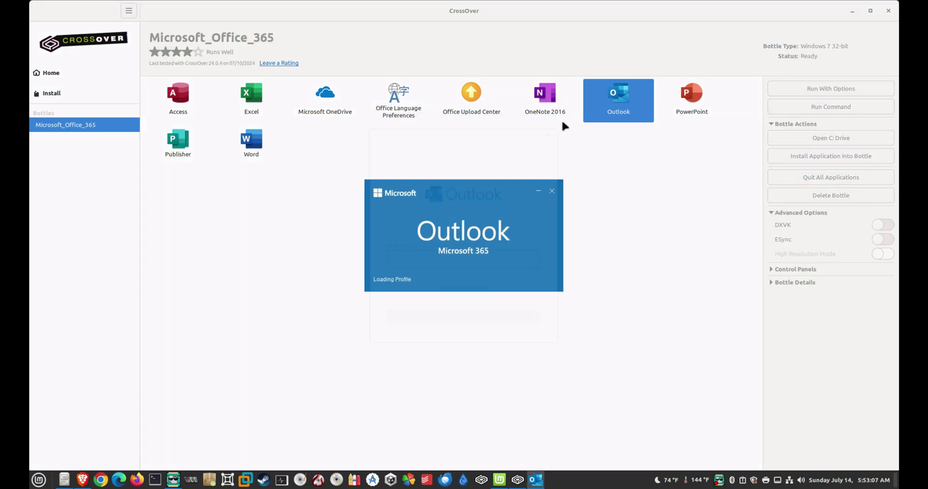
click(889, 11)
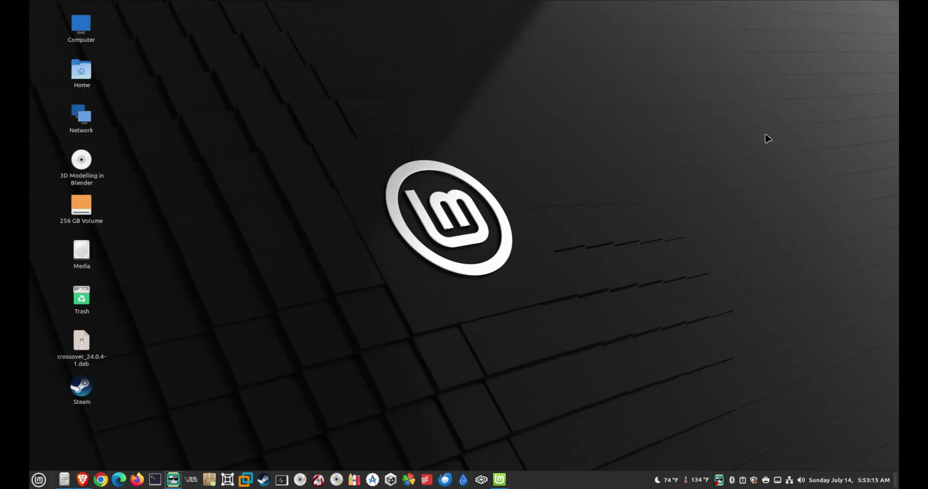